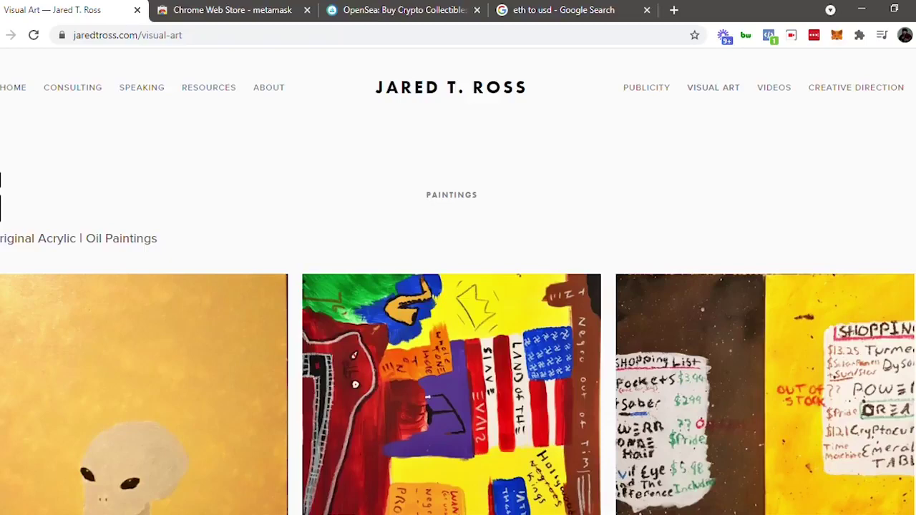
Step: Look through the artwork page, and unlock the MetaMask wallet extension with its password
{"action": "scroll", "coordinate": [458, 286], "scroll_direction": "down", "scroll_amount": 15}
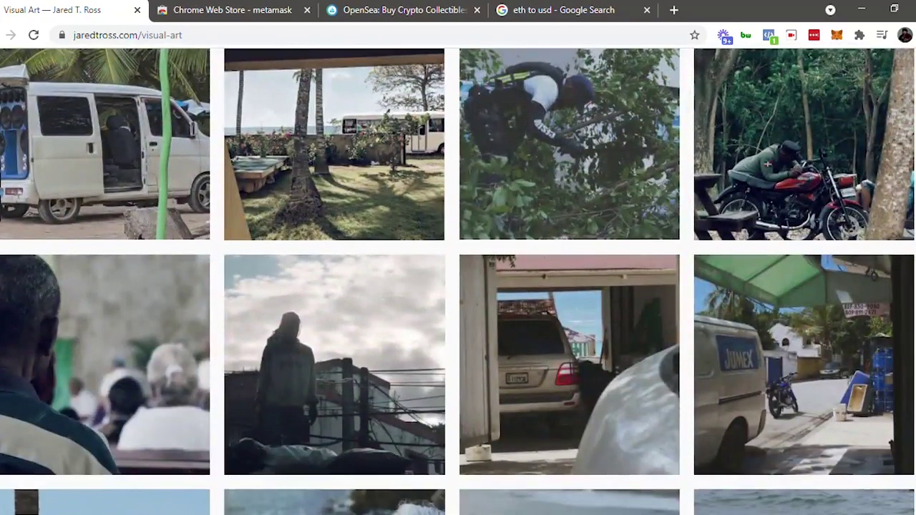
{"action": "key", "text": "ctrl+Tab"}
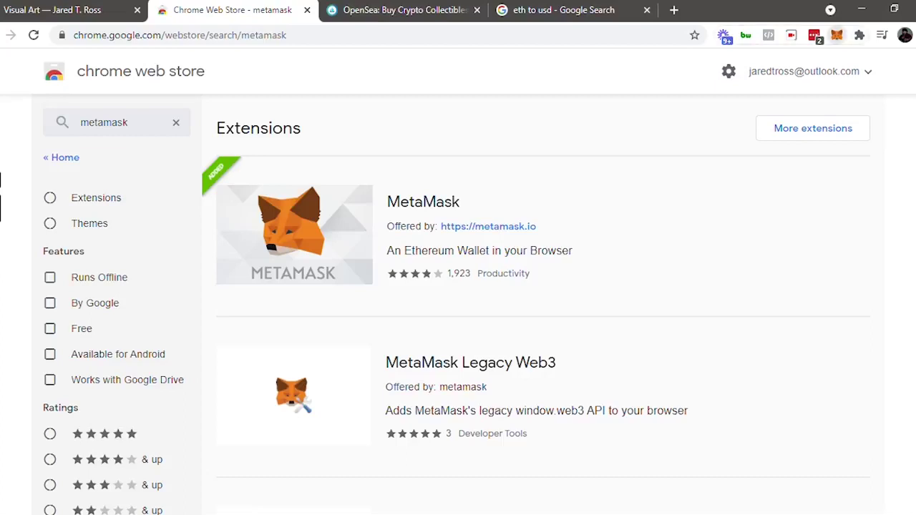
{"action": "left_click", "coordinate": [836, 34]}
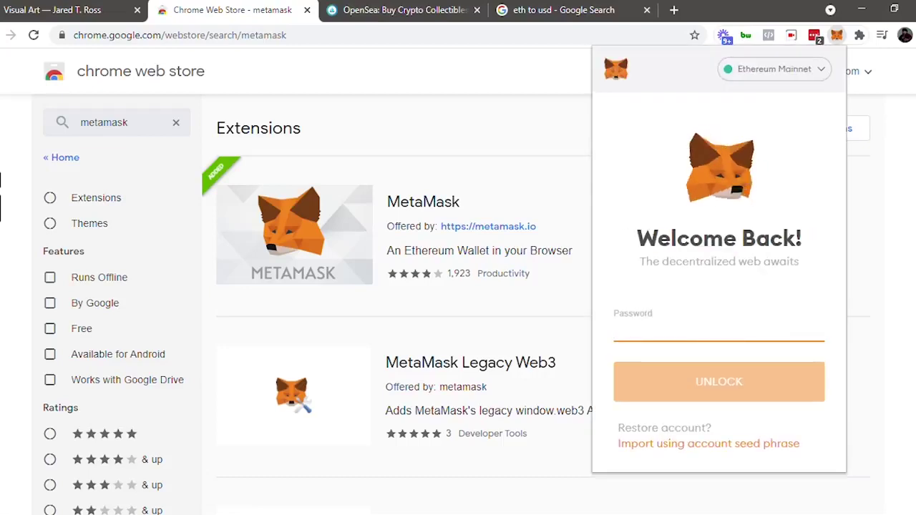
{"action": "type", "text": "•••••••••••••••"}
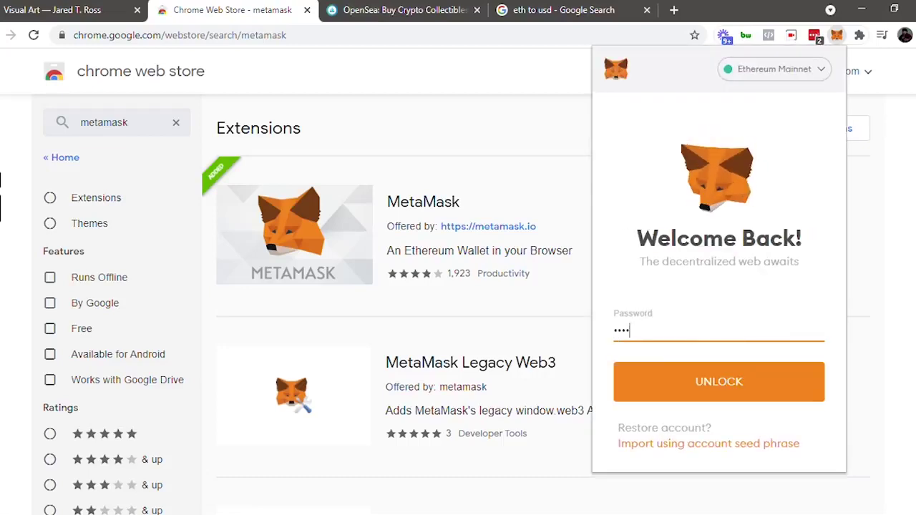
{"action": "key", "text": "Return"}
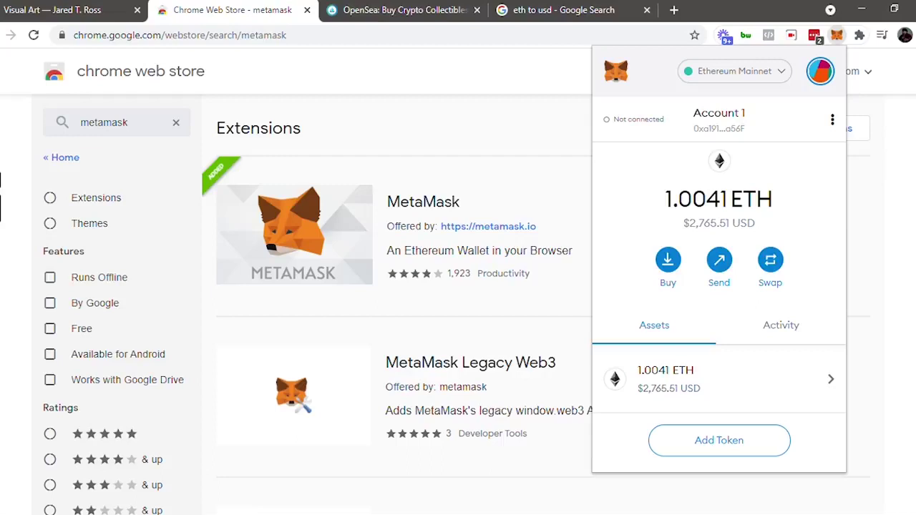
Step: Open the wallet's Ether purchase options and review the Wyre and direct deposit choices
{"action": "left_click", "coordinate": [668, 261]}
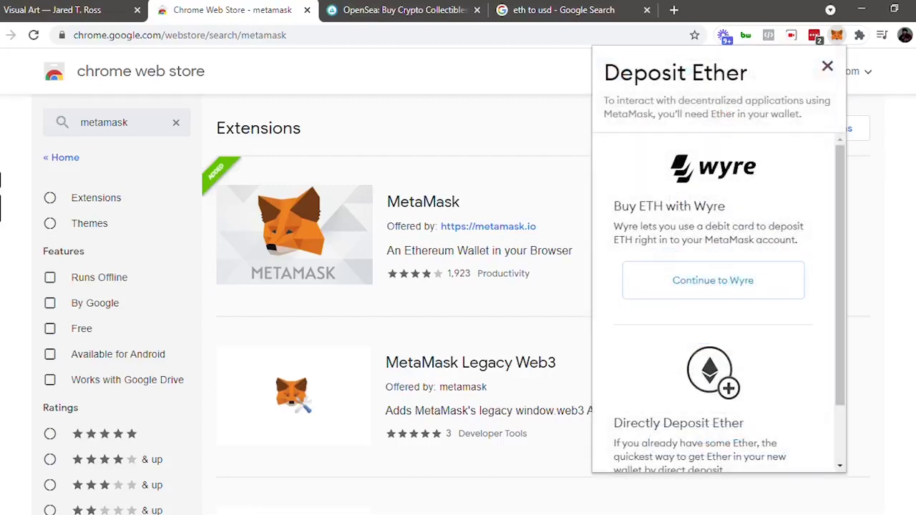
{"action": "scroll", "coordinate": [715, 301], "scroll_direction": "down", "scroll_amount": 2}
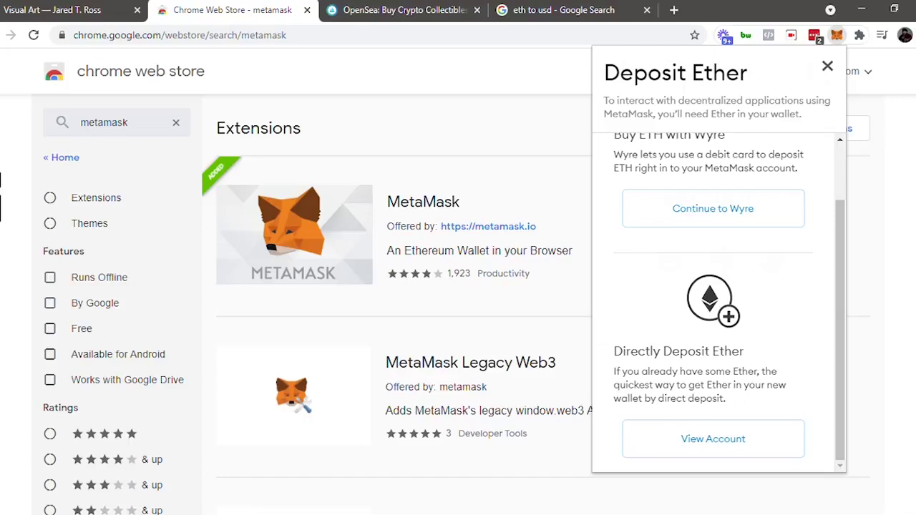
Step: Switch to OpenSea and start creating a new collection under My Collections
{"action": "key", "text": "ctrl+Tab"}
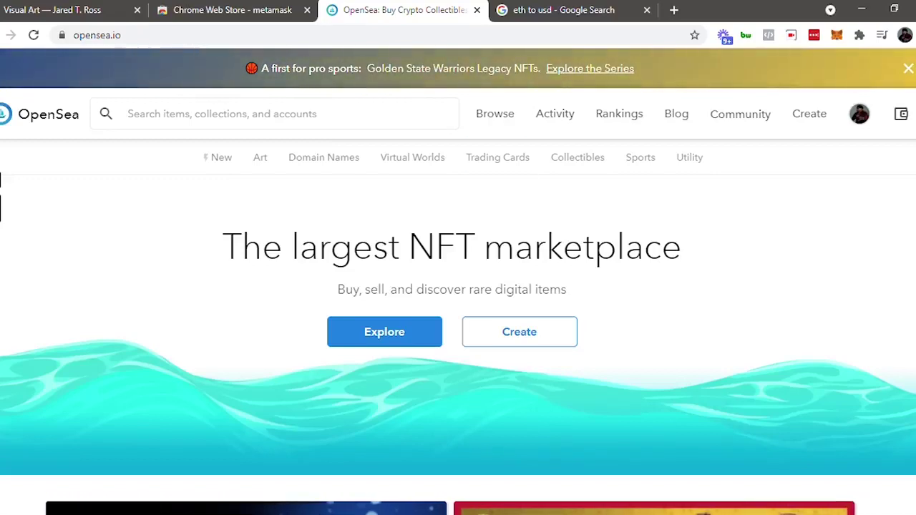
{"action": "mouse_move", "coordinate": [860, 114]}
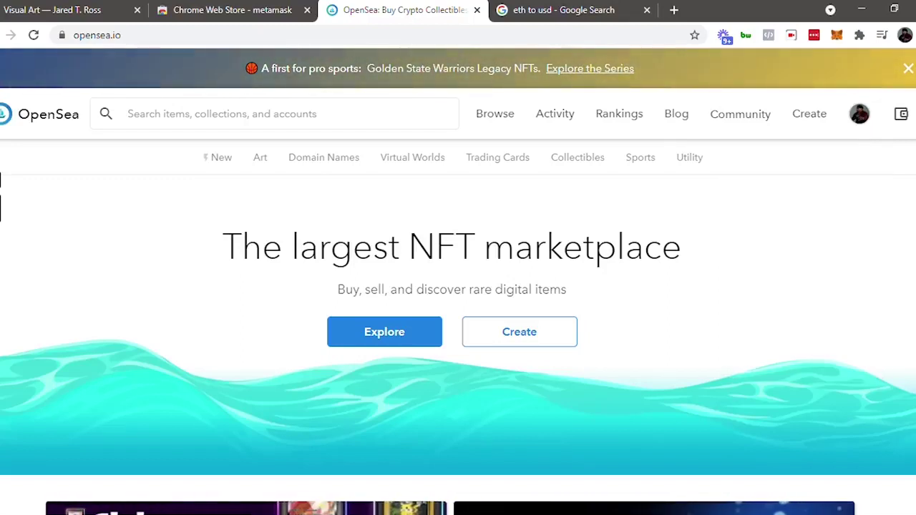
{"action": "mouse_move", "coordinate": [809, 114]}
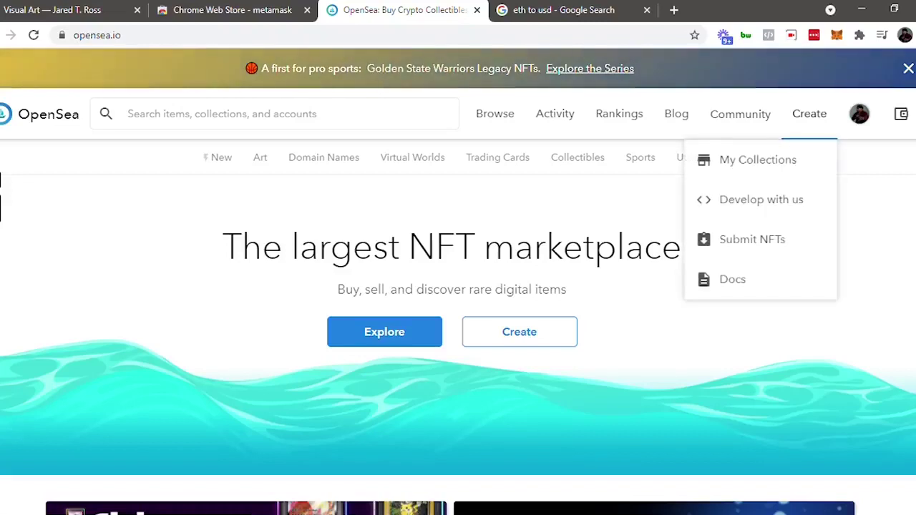
{"action": "left_click", "coordinate": [757, 160]}
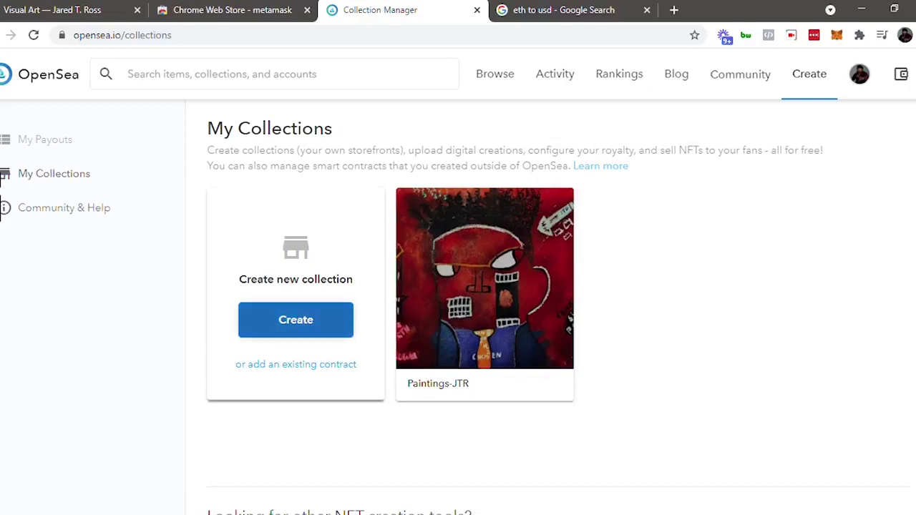
{"action": "left_click", "coordinate": [295, 319]}
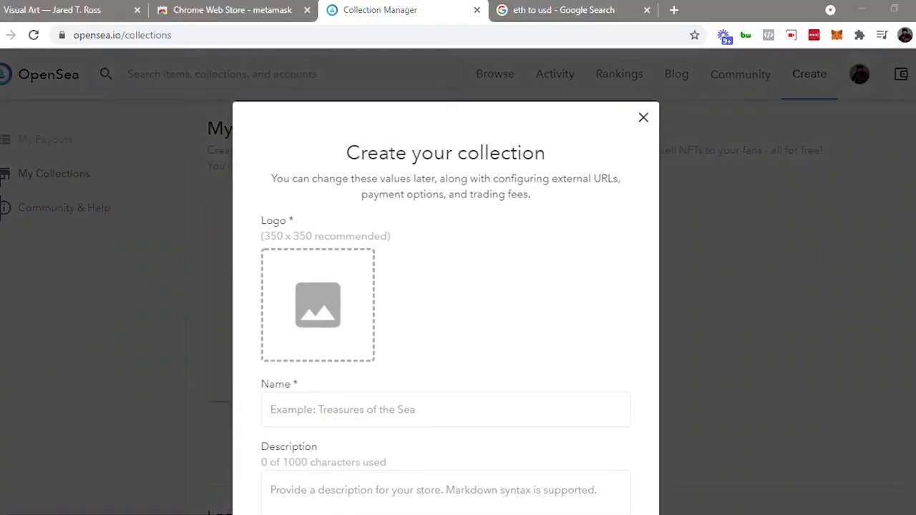
Step: Set the photo of the palm-tree yard with the parked bus as the collection logo and name the collection DR-Photos
{"action": "left_click", "coordinate": [192, 115]}
{"action": "key", "text": "Return"}
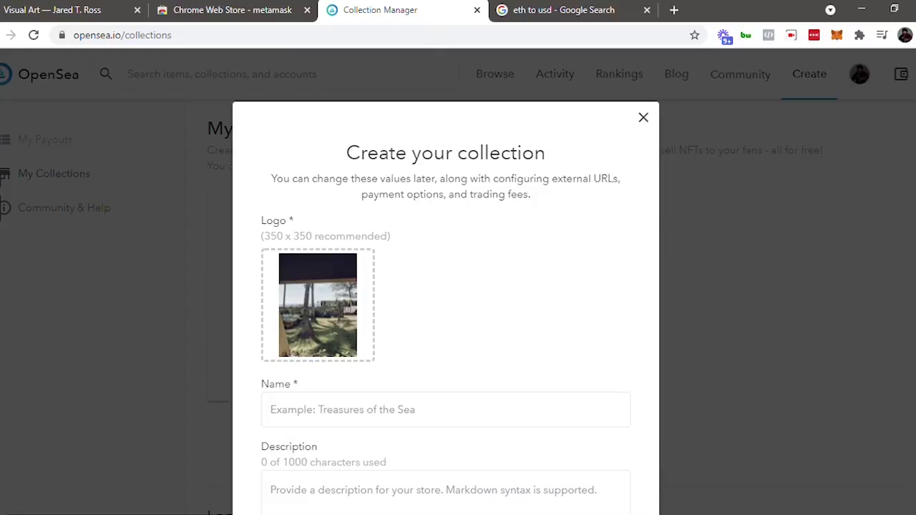
{"action": "left_click", "coordinate": [270, 410]}
{"action": "type", "text": "Dr"}
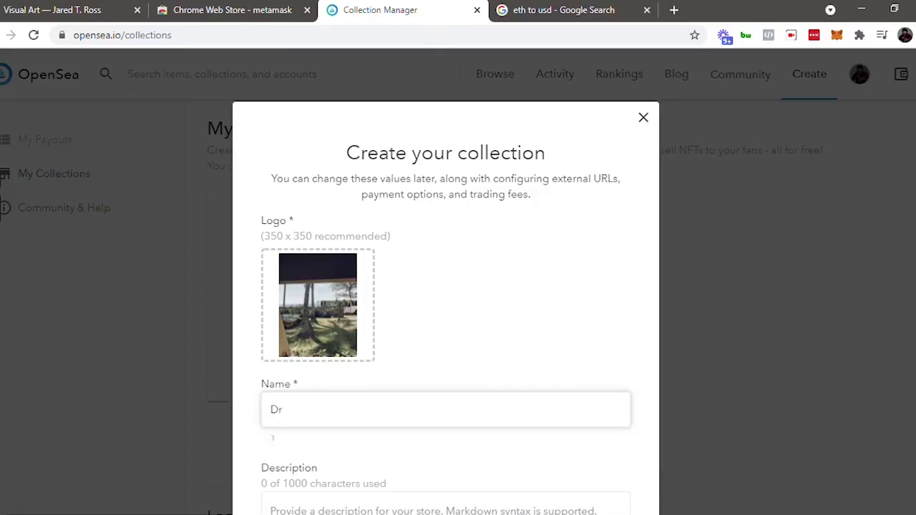
{"action": "key", "text": "BackSpace"}
{"action": "type", "text": "R-Photos"}
{"action": "scroll", "coordinate": [445, 286], "scroll_direction": "down", "scroll_amount": 2}
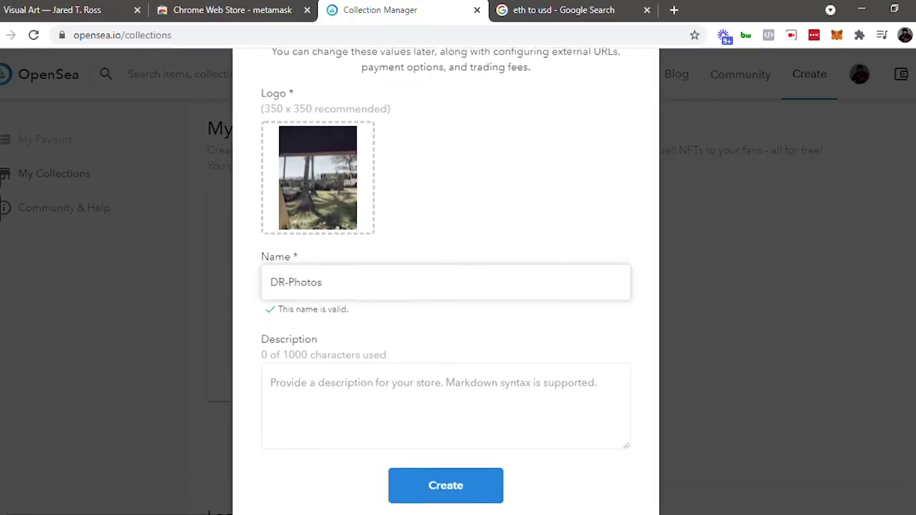
Step: Leave the description blank and create the DR-Photos collection
{"action": "left_click", "coordinate": [445, 389]}
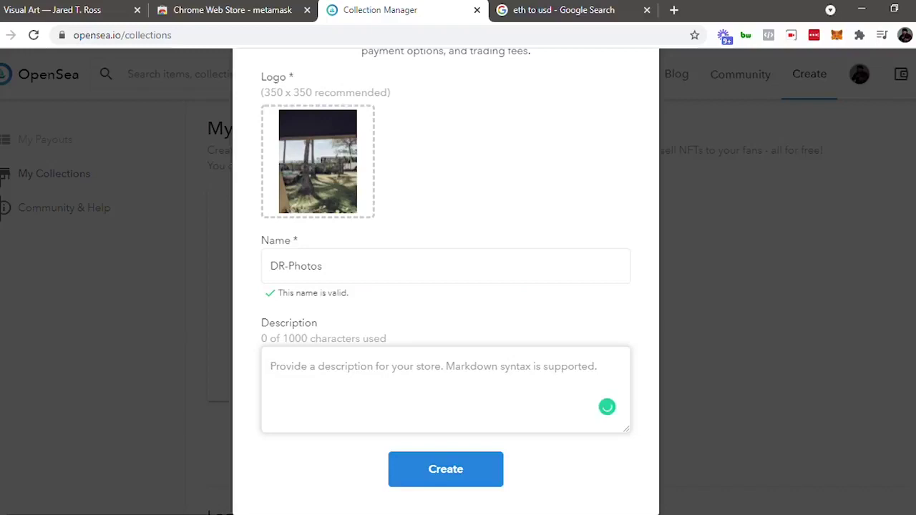
{"action": "scroll", "coordinate": [446, 286], "scroll_direction": "up", "scroll_amount": 2}
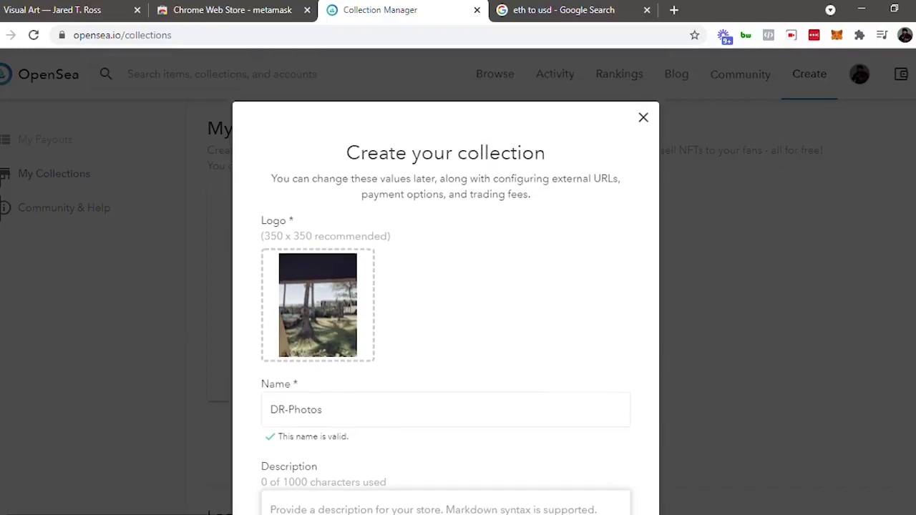
{"action": "scroll", "coordinate": [445, 287], "scroll_direction": "down", "scroll_amount": 2}
{"action": "left_click", "coordinate": [429, 266]}
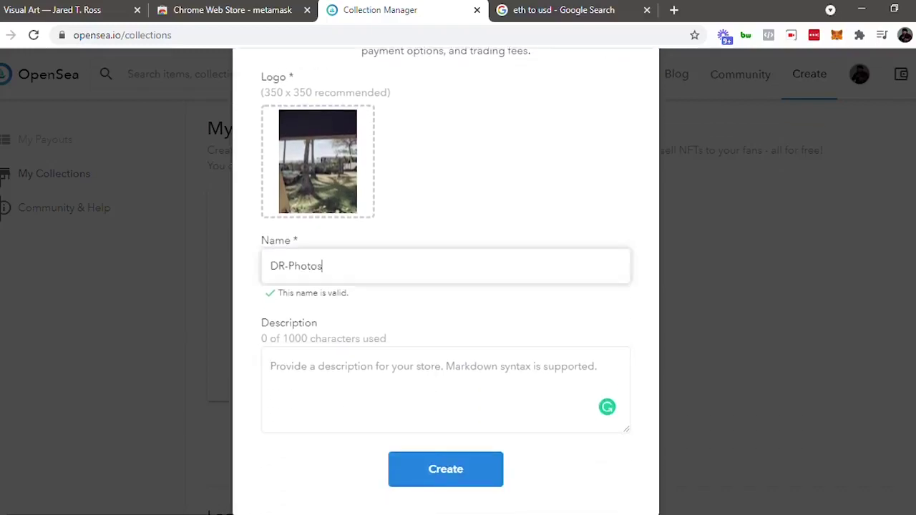
{"action": "left_click", "coordinate": [445, 468]}
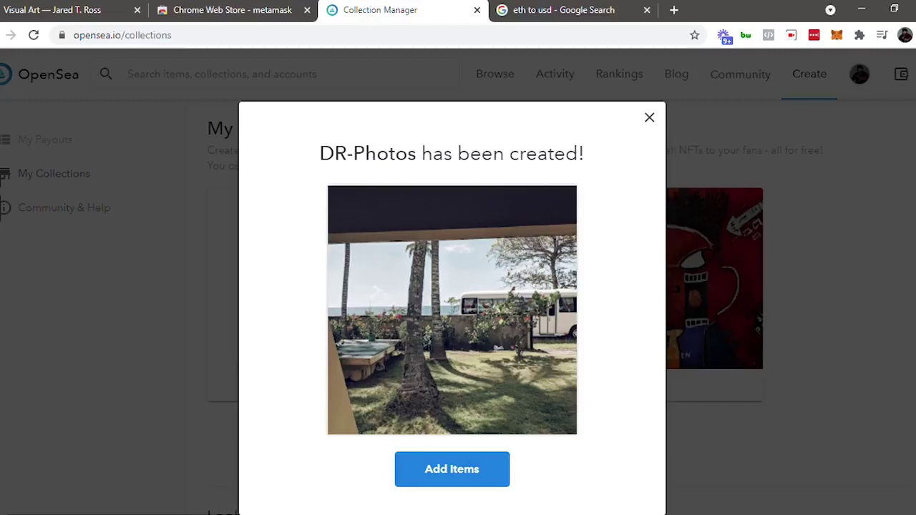
Step: Start a new item in the DR-Photos collection and sign OpenSea's signature request in MetaMask
{"action": "left_click", "coordinate": [452, 469]}
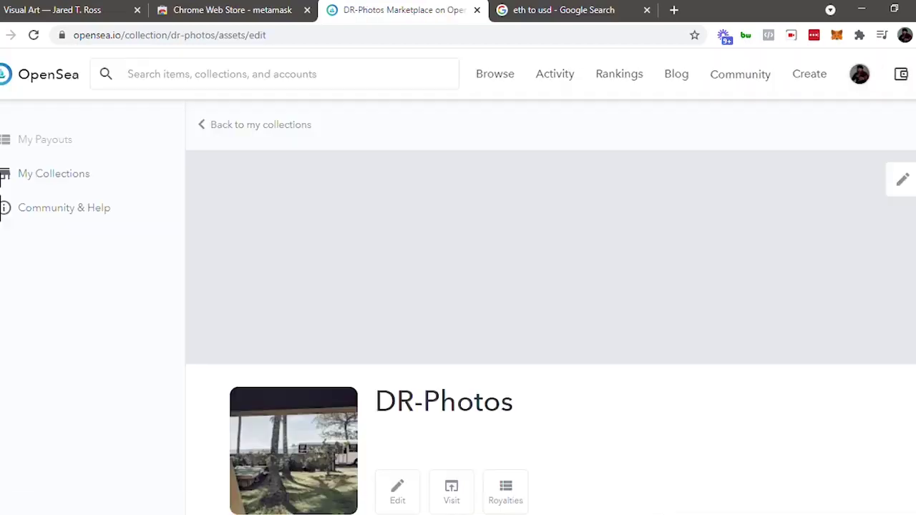
{"action": "scroll", "coordinate": [287, 313], "scroll_direction": "down", "scroll_amount": 4}
{"action": "left_click", "coordinate": [286, 312]}
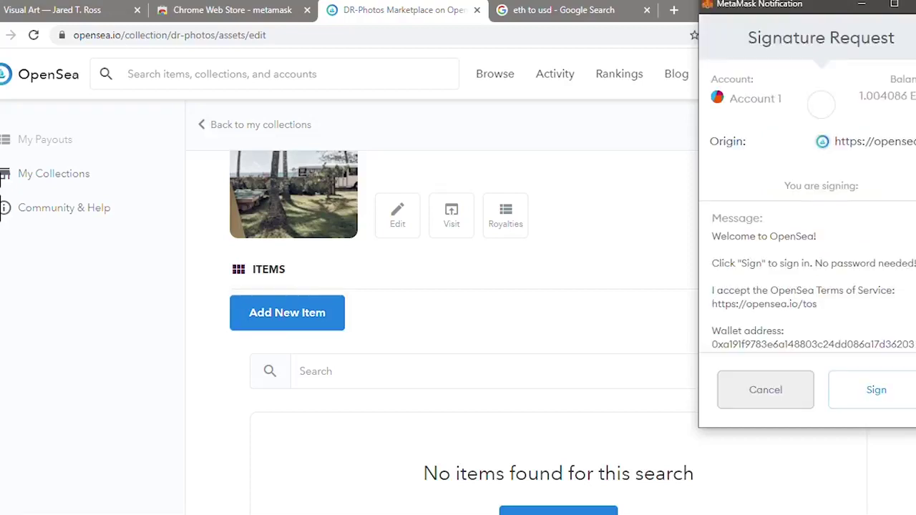
{"action": "scroll", "coordinate": [814, 274], "scroll_direction": "down", "scroll_amount": 2}
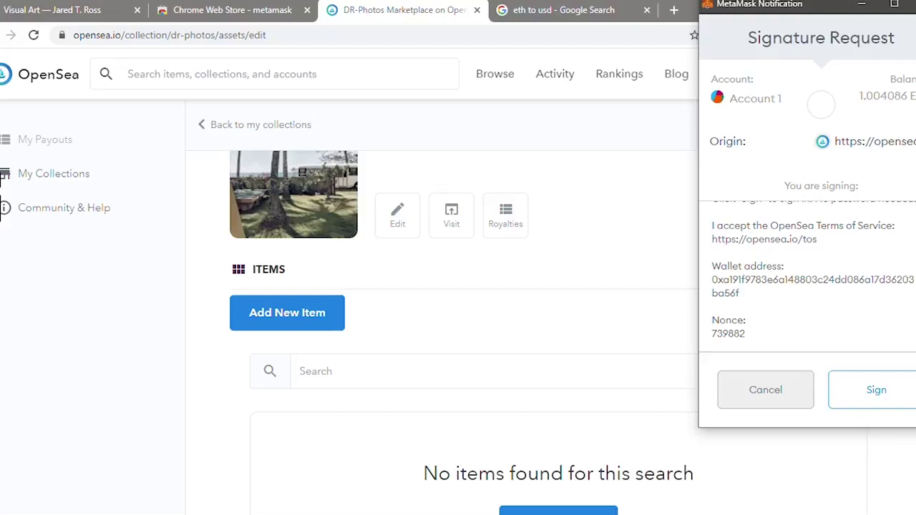
{"action": "left_click", "coordinate": [876, 390]}
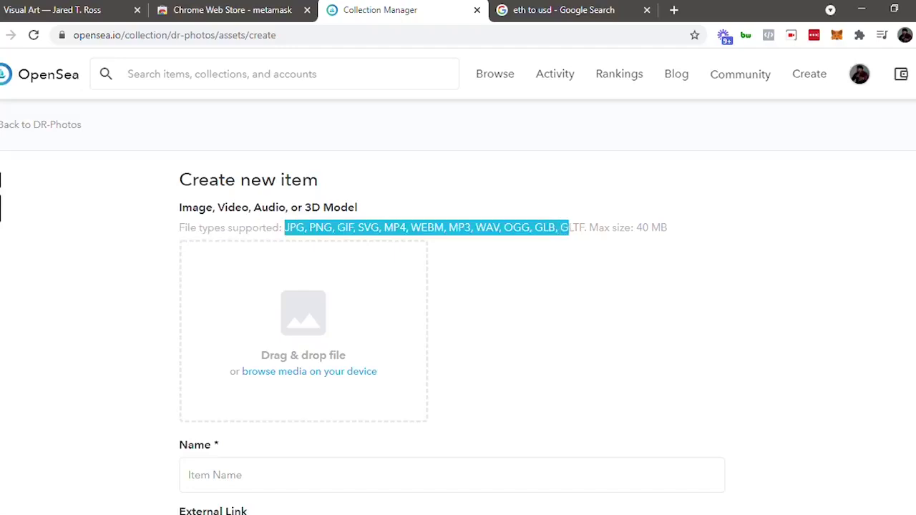
Step: Upload the palm-tree yard photo as the new item's media and name the item DR Beach House
{"action": "left_click_drag", "start_coordinate": [668, 228], "coordinate": [636, 227]}
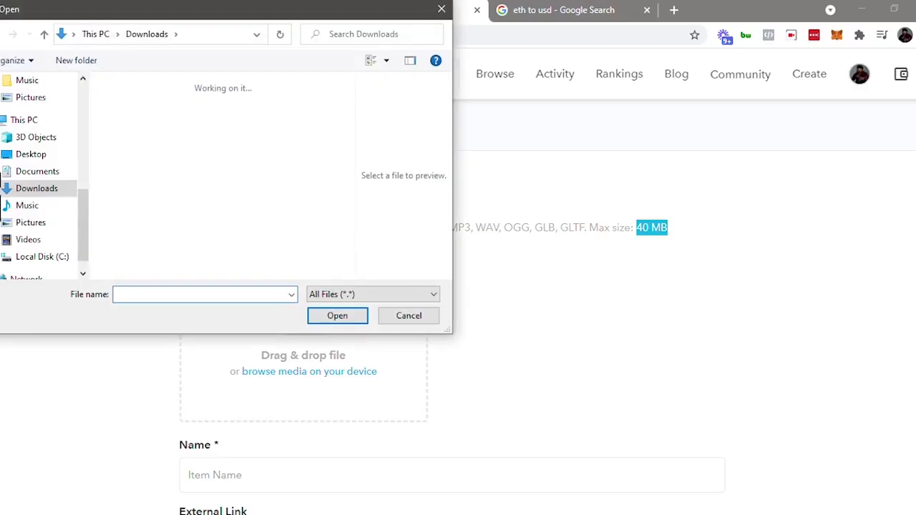
{"action": "double_click", "coordinate": [164, 115]}
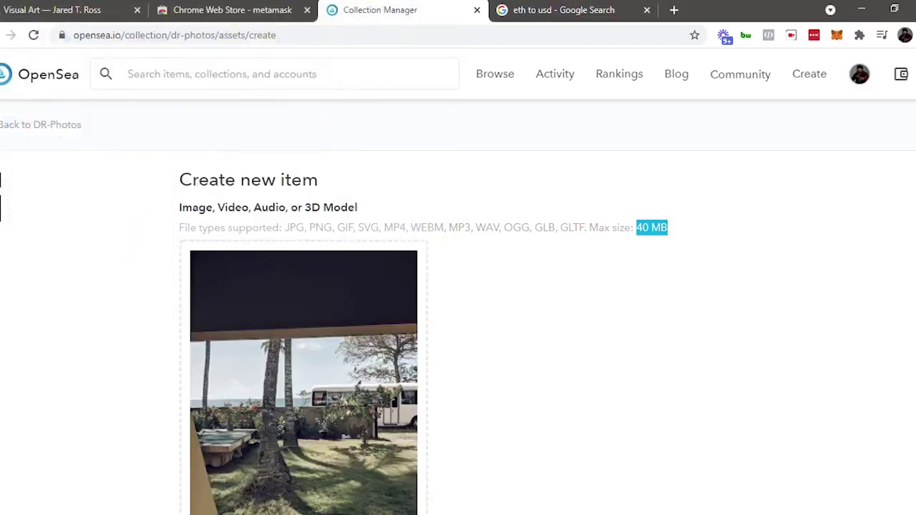
{"action": "scroll", "coordinate": [452, 332], "scroll_direction": "down", "scroll_amount": 4}
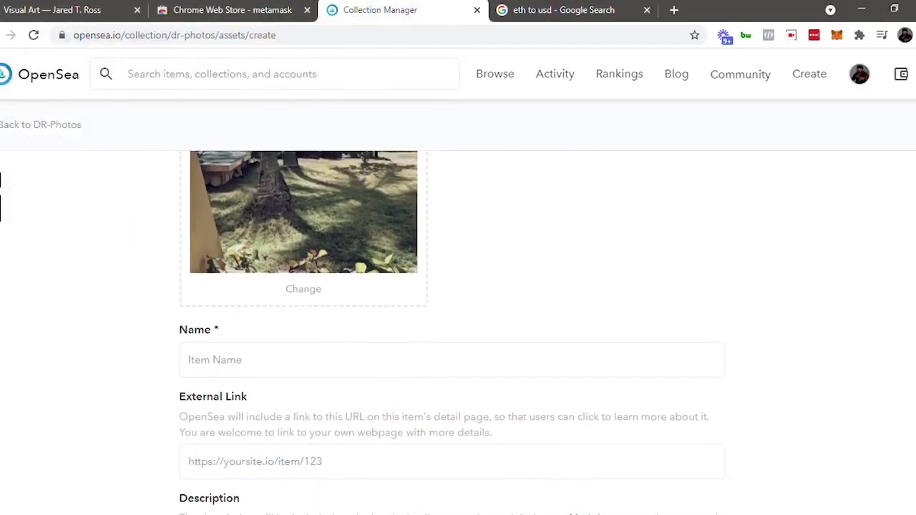
{"action": "left_click", "coordinate": [286, 362]}
{"action": "type", "text": "DR"}
{"action": "type", "text": "-"}
{"action": "key", "text": "BackSpace"}
{"action": "type", "text": "Beach House"}
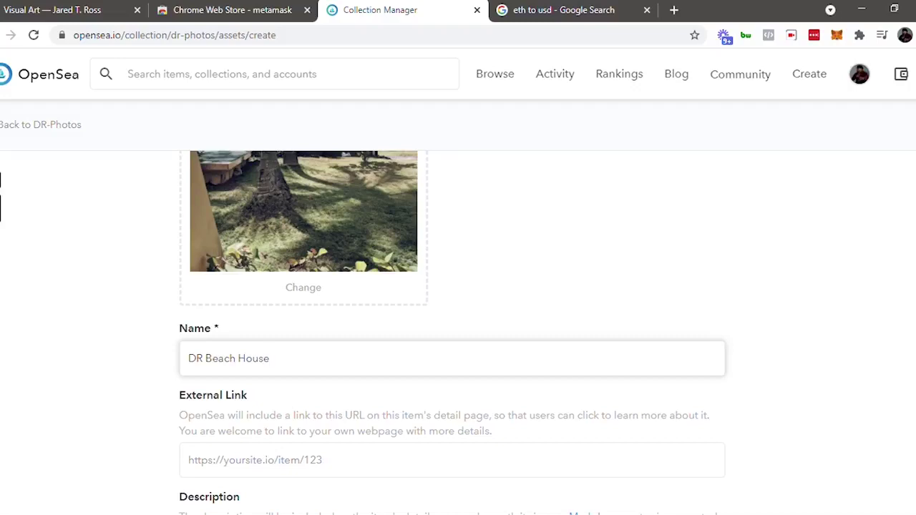
Step: Create the item with the external link, description and optional traits left blank and unlockable content off
{"action": "scroll", "coordinate": [458, 322], "scroll_direction": "down", "scroll_amount": 3}
{"action": "left_click", "coordinate": [286, 278]}
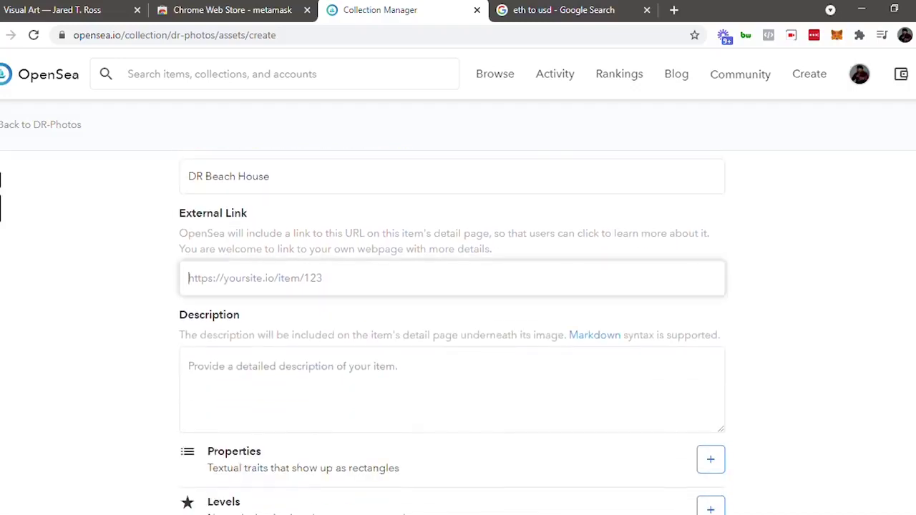
{"action": "key", "text": "Tab"}
{"action": "key", "text": "Tab"}
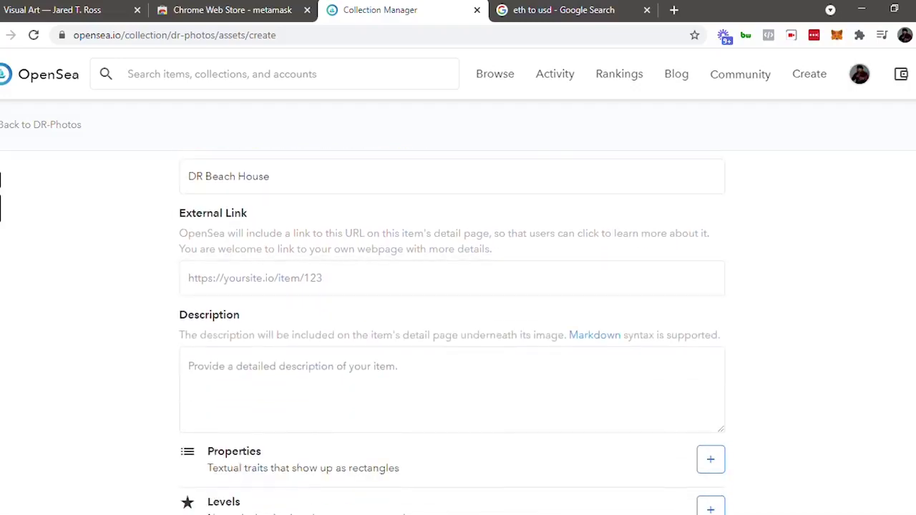
{"action": "scroll", "coordinate": [458, 322], "scroll_direction": "down", "scroll_amount": 3}
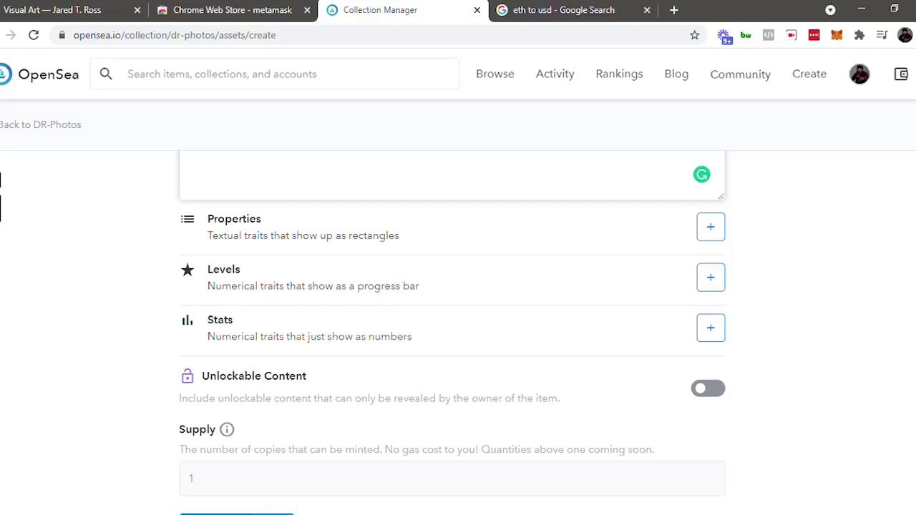
{"action": "scroll", "coordinate": [453, 324], "scroll_direction": "down", "scroll_amount": 1}
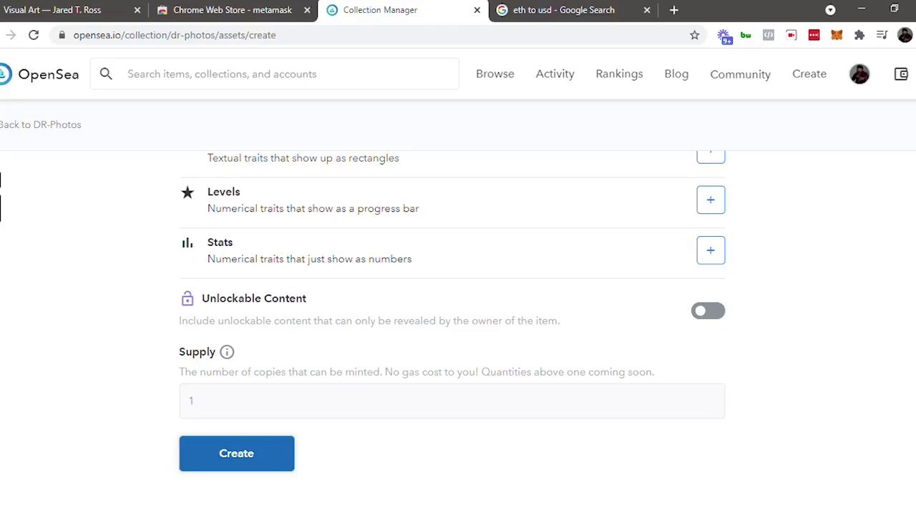
{"action": "left_click", "coordinate": [237, 453]}
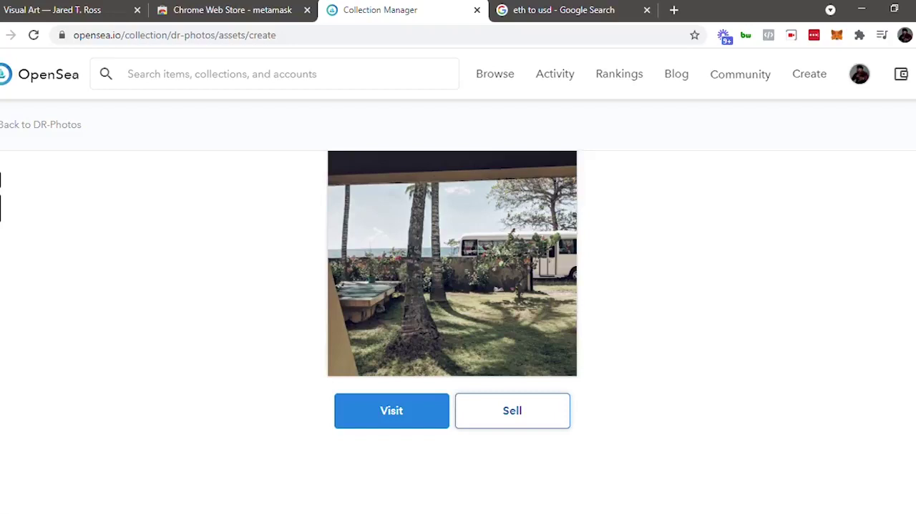
Step: Visit the DR Beach House item page and look over its price history, listings, offers and details
{"action": "left_click", "coordinate": [391, 411]}
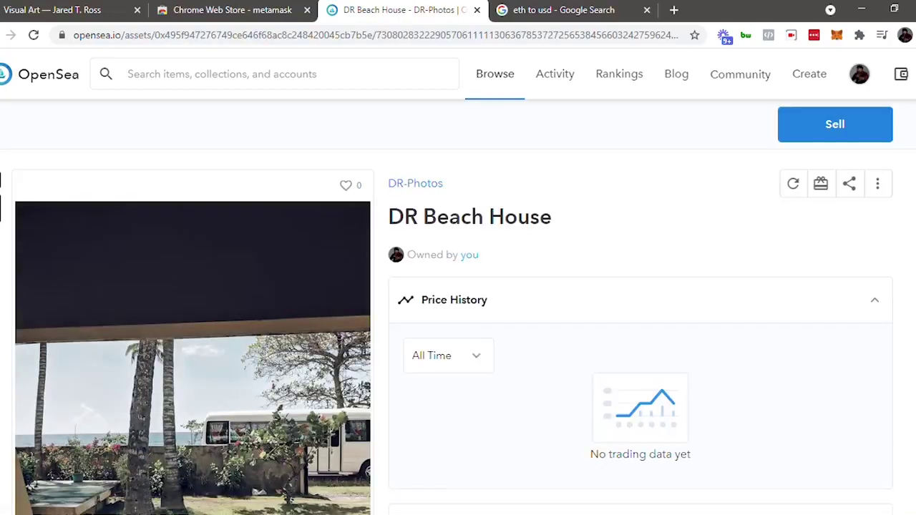
{"action": "scroll", "coordinate": [454, 333], "scroll_direction": "down", "scroll_amount": 3}
{"action": "scroll", "coordinate": [453, 332], "scroll_direction": "down", "scroll_amount": 7}
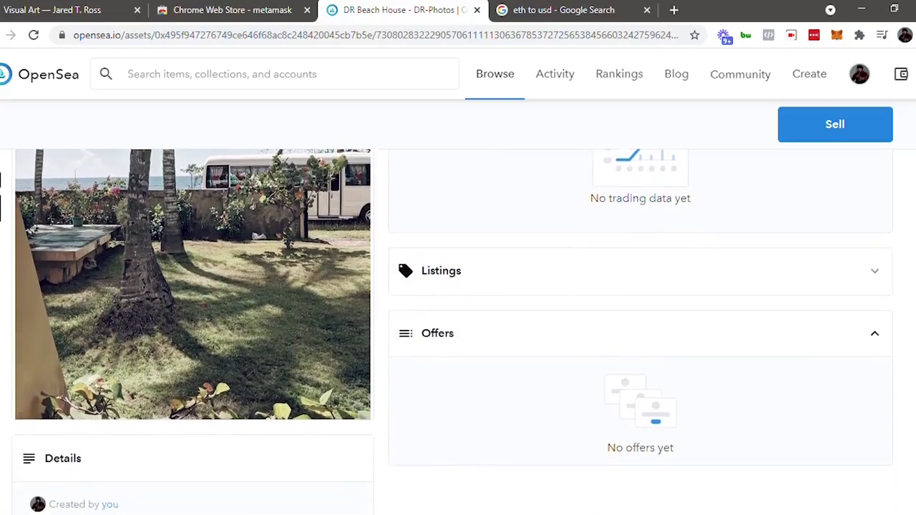
{"action": "scroll", "coordinate": [454, 333], "scroll_direction": "up", "scroll_amount": 10}
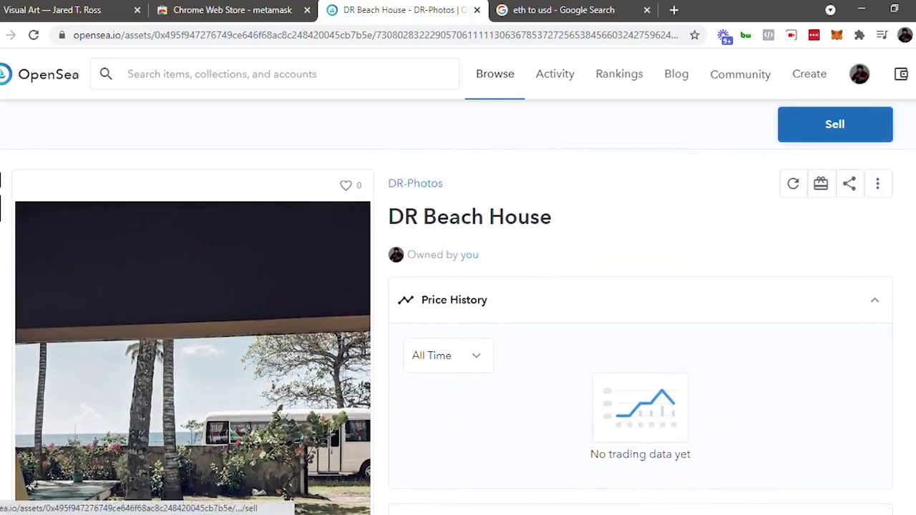
Step: Start selling DR Beach House as a Highest Bid auction with a minimum bid of 0.23 ETH
{"action": "left_click", "coordinate": [834, 124]}
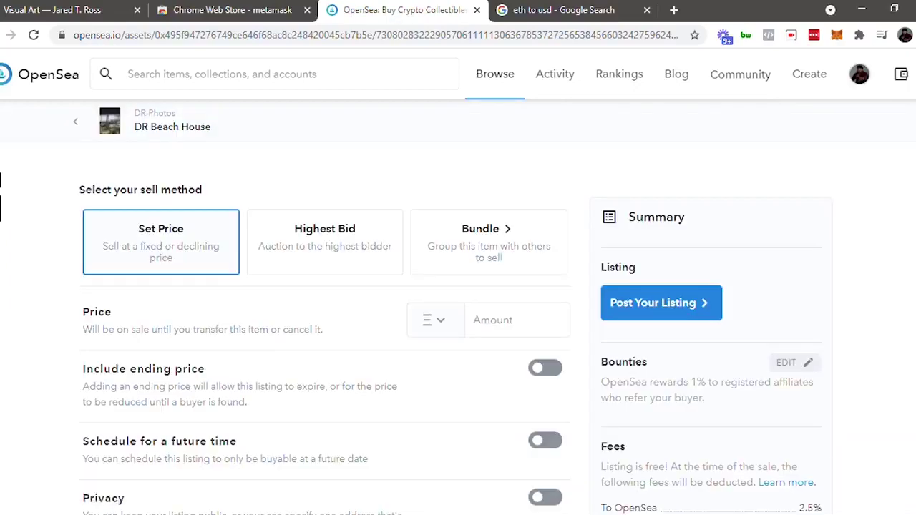
{"action": "scroll", "coordinate": [458, 308], "scroll_direction": "down", "scroll_amount": 2}
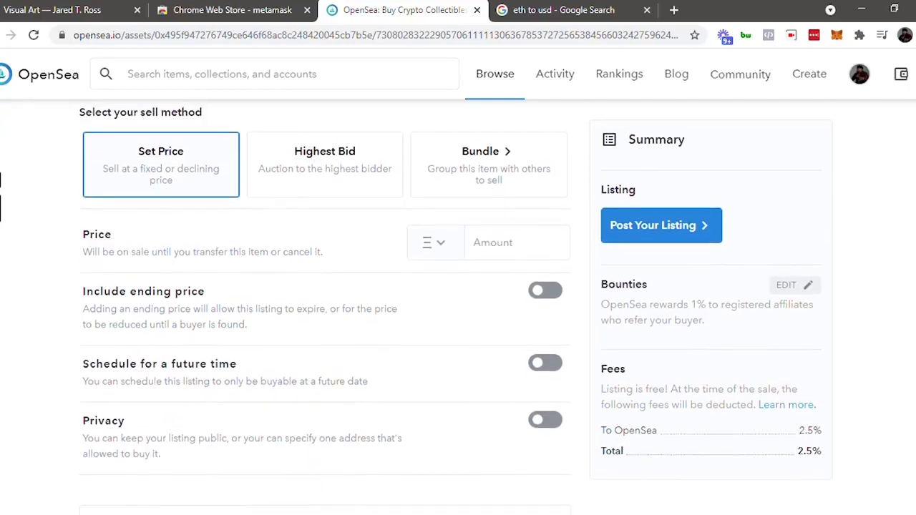
{"action": "left_click", "coordinate": [325, 164]}
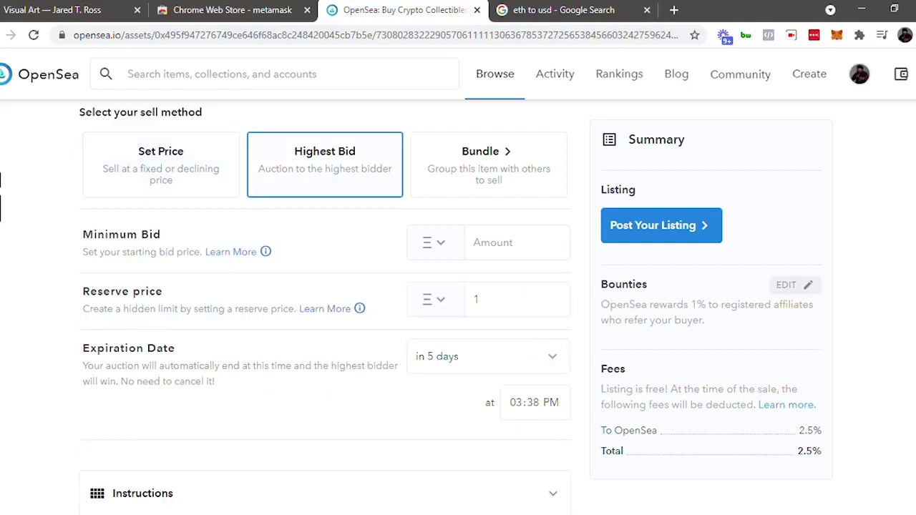
{"action": "left_click", "coordinate": [501, 243]}
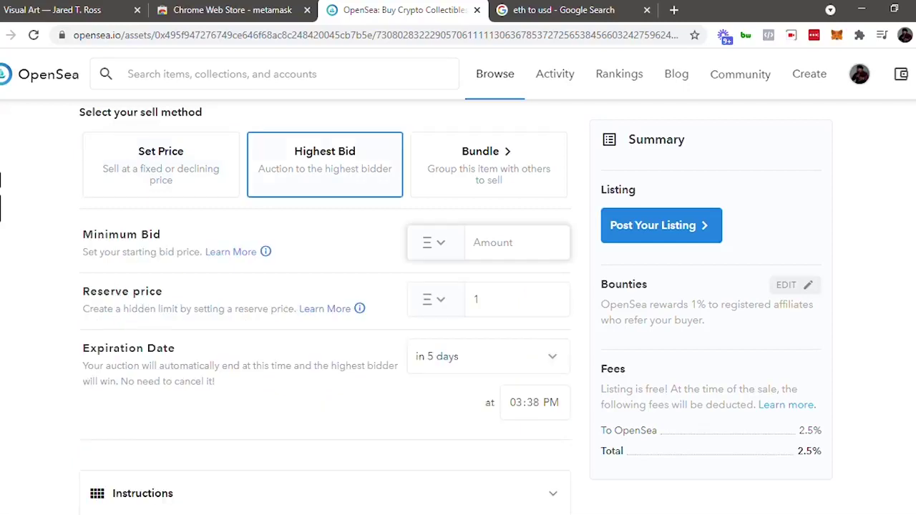
{"action": "type", "text": "0.23"}
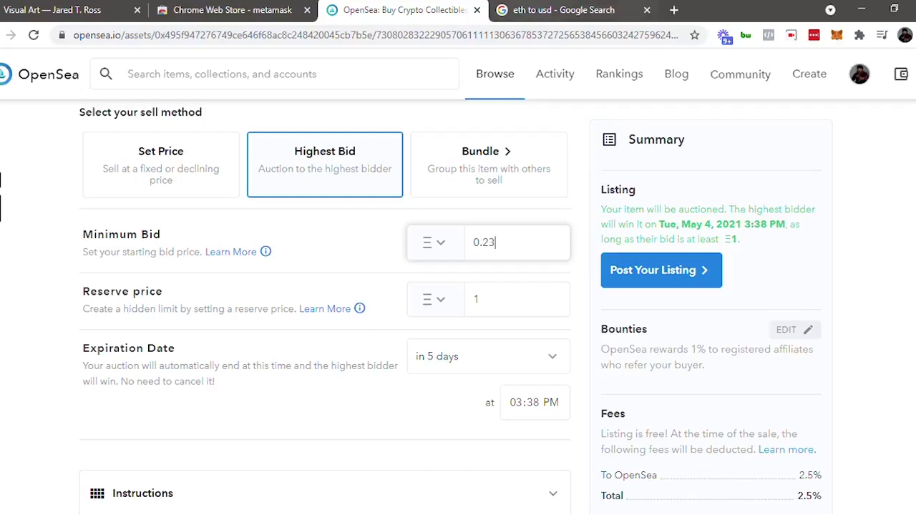
Step: Check the Ether to US dollar conversion for 0.23 ETH on Google and return to the auction's minimum bid
{"action": "key", "text": "ctrl+Tab"}
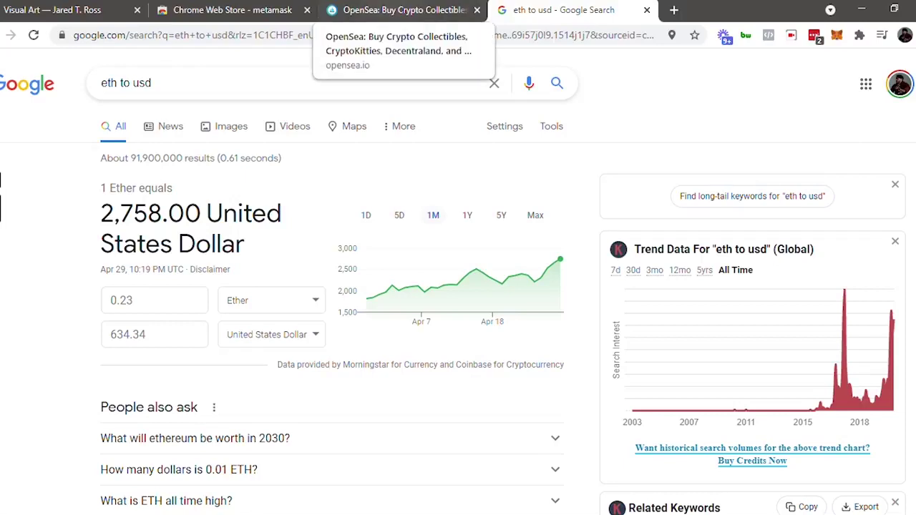
{"action": "left_click", "coordinate": [398, 10]}
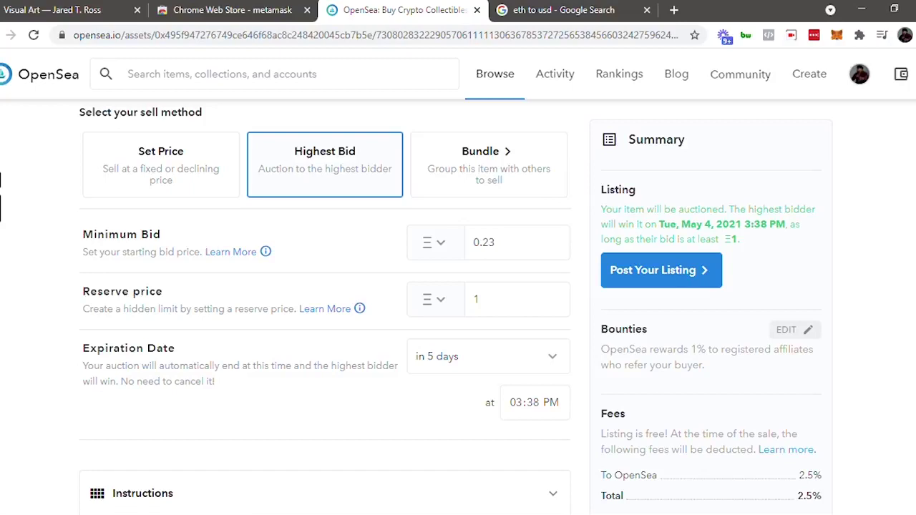
{"action": "left_click", "coordinate": [495, 243]}
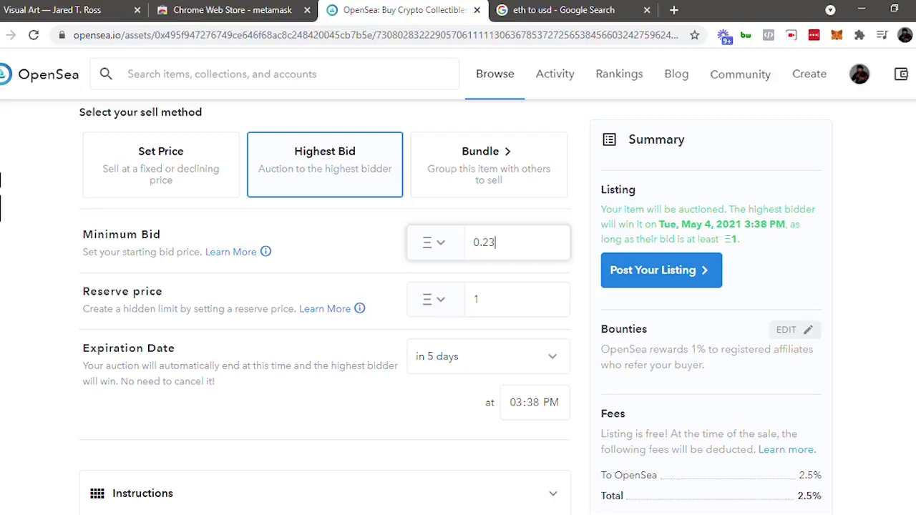
Step: Try a reserve price of 0.5 ETH for the auction and restore it to 1 ETH
{"action": "left_click", "coordinate": [494, 299]}
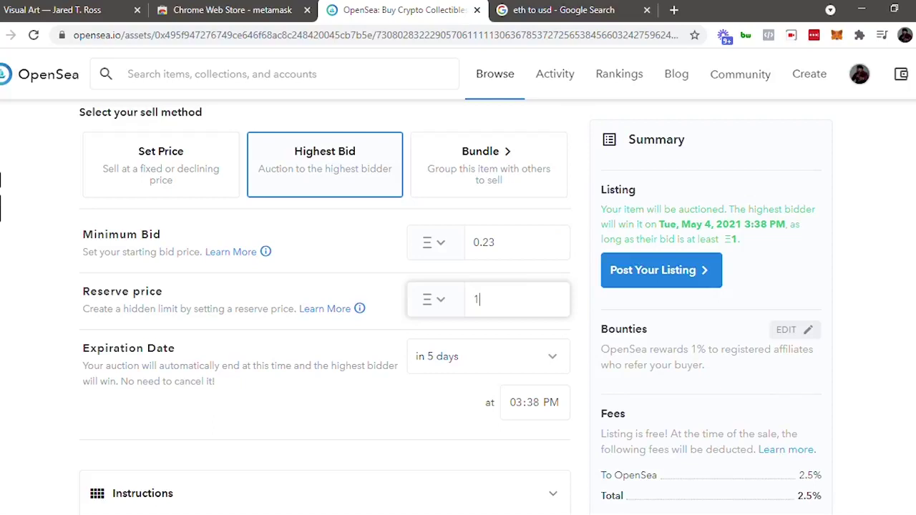
{"action": "key", "text": "BackSpace"}
{"action": "type", "text": "0.5"}
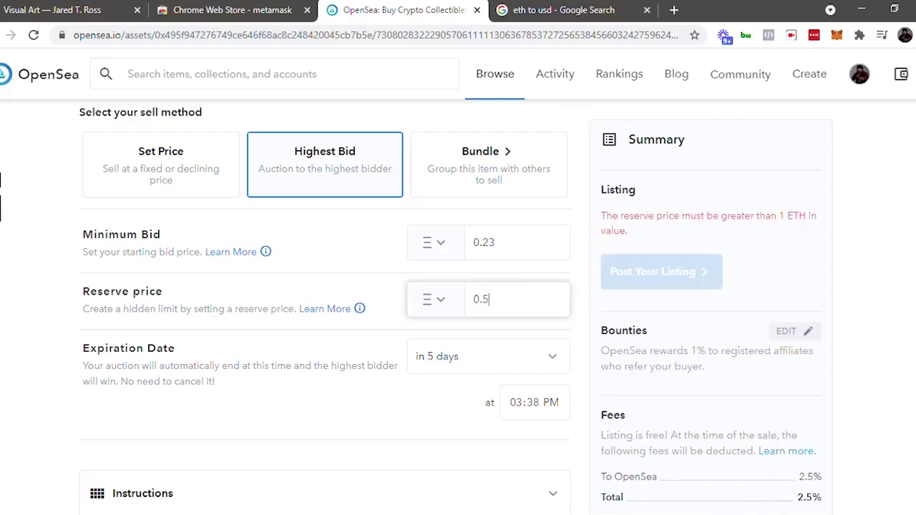
{"action": "key", "text": "BackSpace"}
{"action": "key", "text": "BackSpace"}
{"action": "key", "text": "BackSpace"}
{"action": "type", "text": "1"}
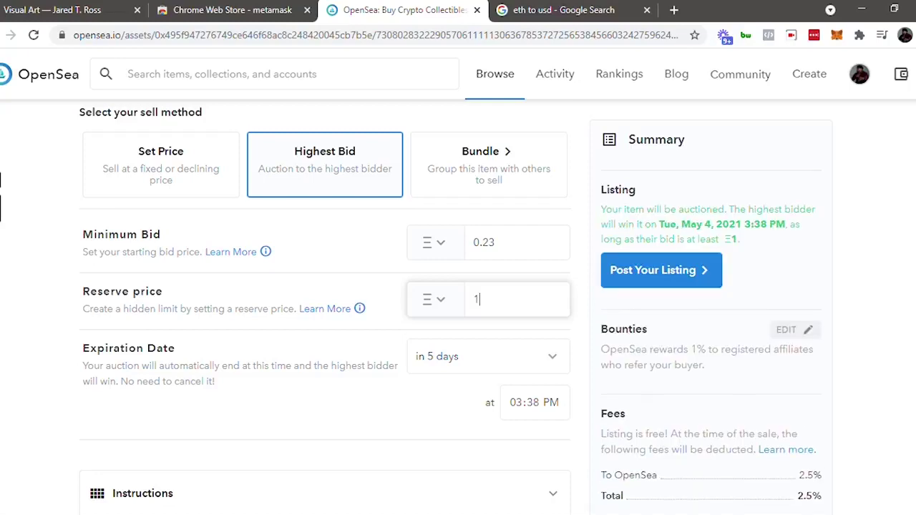
{"action": "key", "text": "Tab"}
Step: Set the auction's expiration date to in a month
{"action": "scroll", "coordinate": [487, 296], "scroll_direction": "down", "scroll_amount": 1}
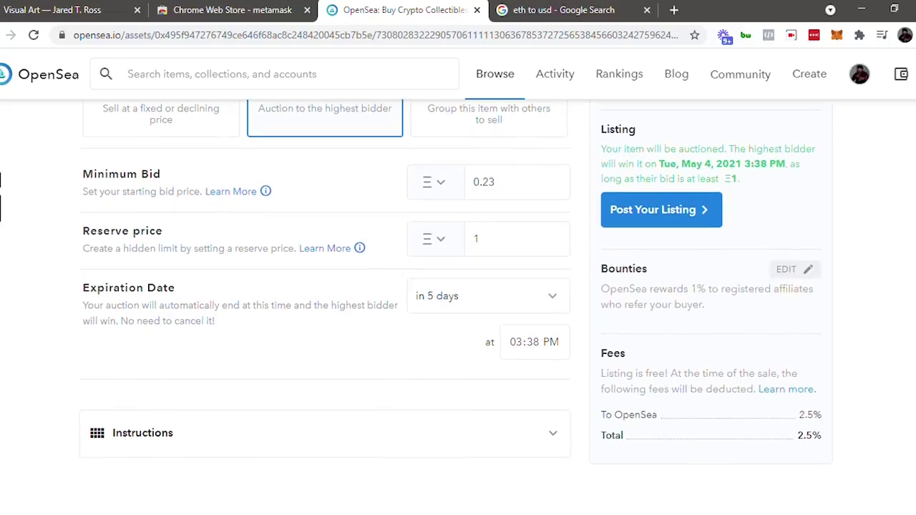
{"action": "left_click", "coordinate": [487, 296]}
{"action": "left_click", "coordinate": [436, 399]}
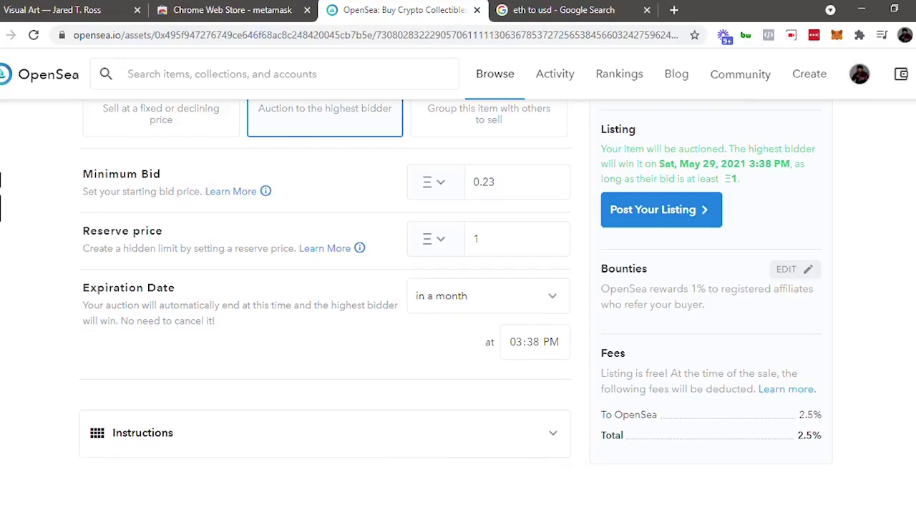
Step: Expand the listing instructions and read about the transactions and gas fees required for a first sale
{"action": "scroll", "coordinate": [458, 308], "scroll_direction": "down", "scroll_amount": 3}
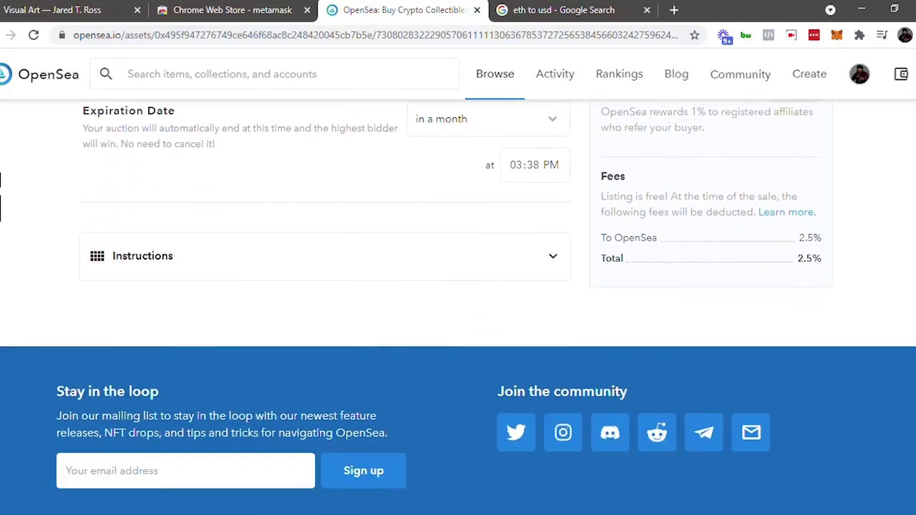
{"action": "left_click", "coordinate": [553, 255]}
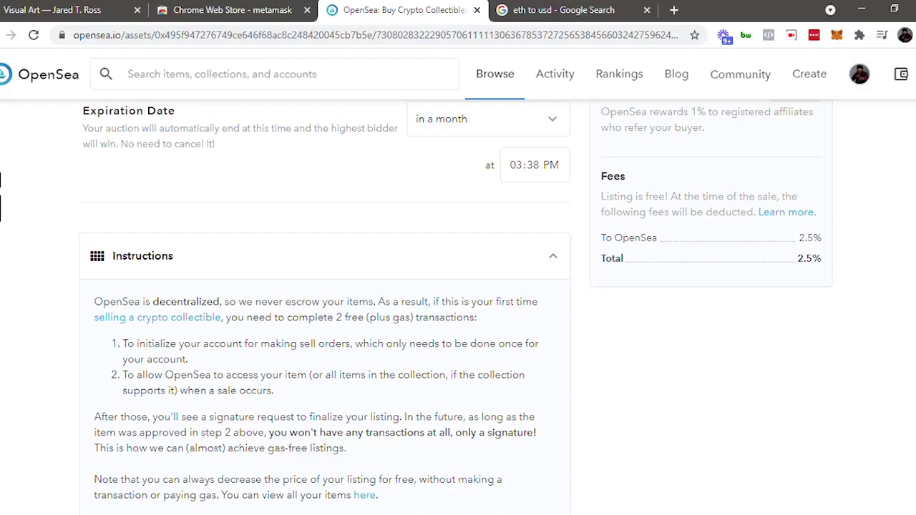
{"action": "left_click_drag", "start_coordinate": [375, 317], "coordinate": [415, 317]}
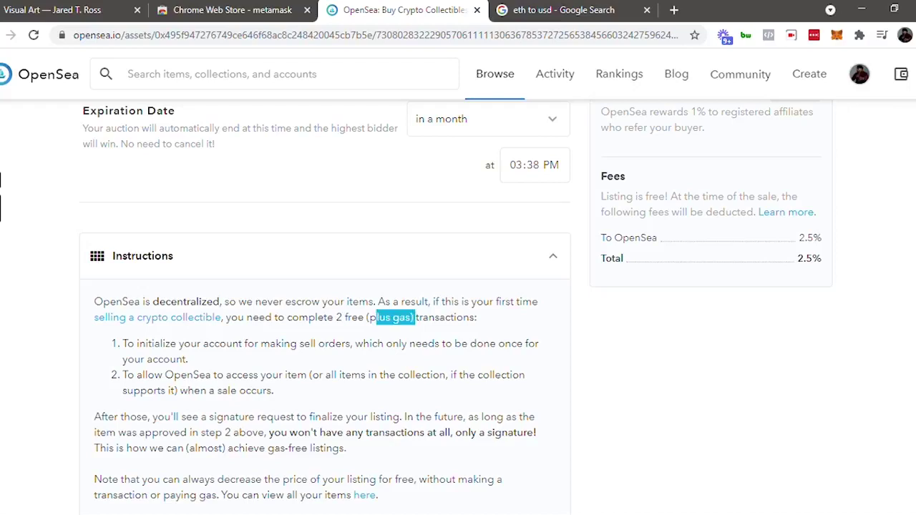
{"action": "left_click", "coordinate": [398, 318]}
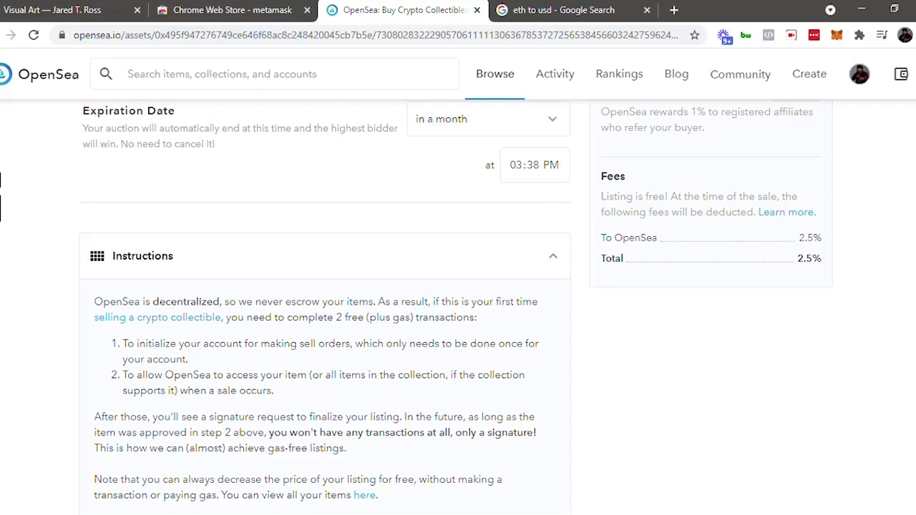
Step: Edit the listing's bounties and raise the referral bounty to 2.5%
{"action": "scroll", "coordinate": [458, 308], "scroll_direction": "up", "scroll_amount": 4}
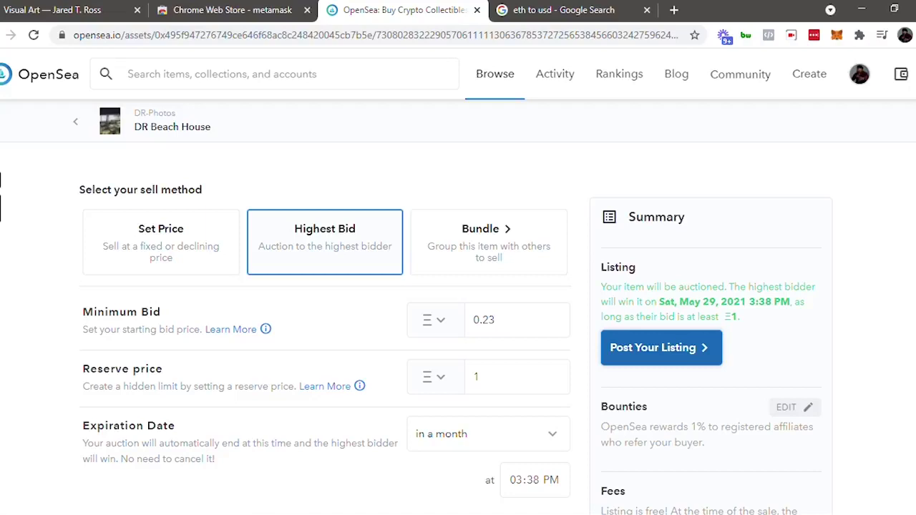
{"action": "scroll", "coordinate": [661, 347], "scroll_direction": "down", "scroll_amount": 1}
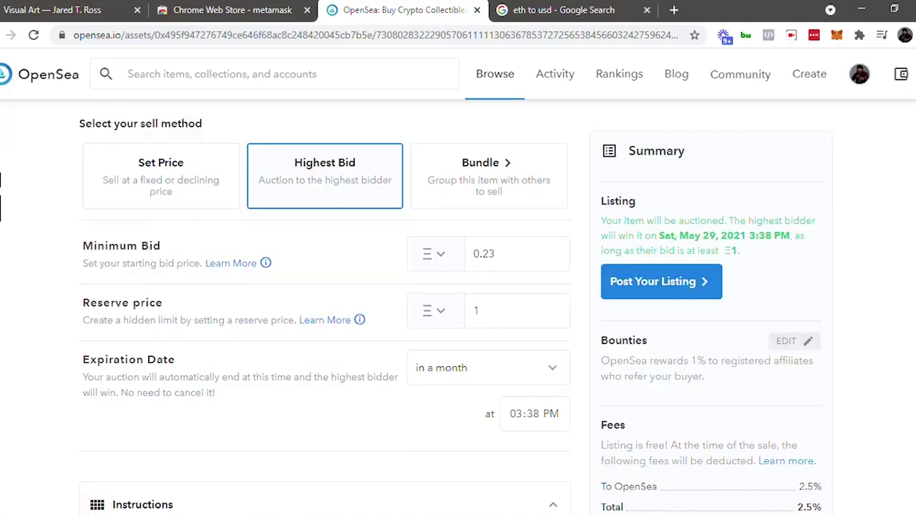
{"action": "left_click", "coordinate": [791, 340]}
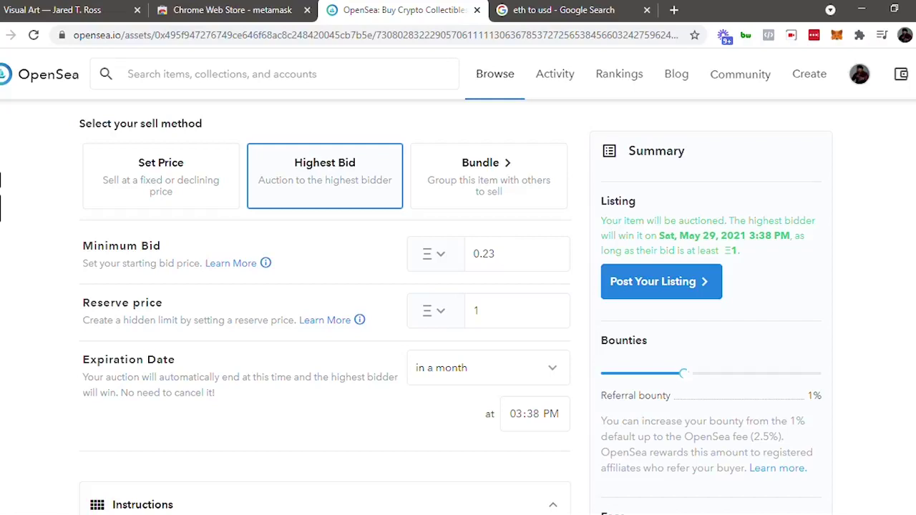
{"action": "left_click_drag", "start_coordinate": [683, 373], "coordinate": [816, 373]}
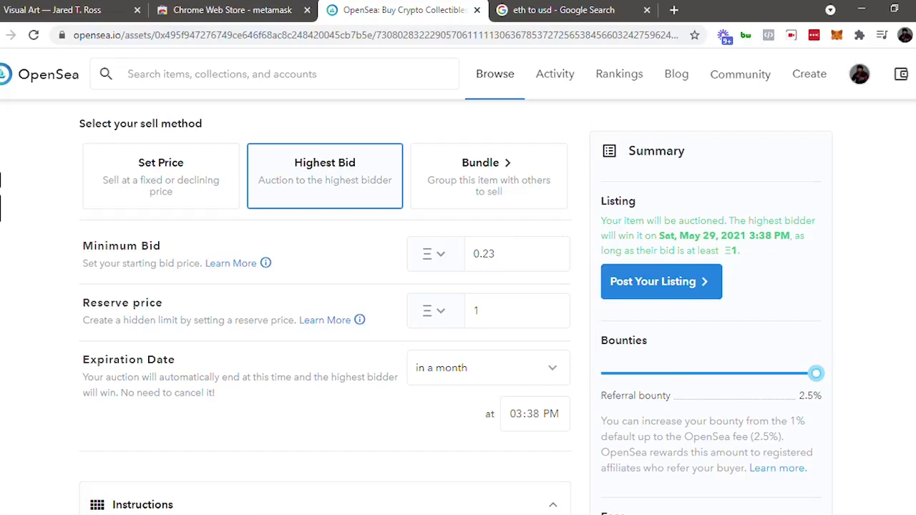
Step: Post the DR Beach House auction listing and sign its signature request in MetaMask
{"action": "scroll", "coordinate": [458, 308], "scroll_direction": "down", "scroll_amount": 8}
{"action": "scroll", "coordinate": [458, 308], "scroll_direction": "up", "scroll_amount": 3}
{"action": "scroll", "coordinate": [662, 297], "scroll_direction": "up", "scroll_amount": 5}
{"action": "left_click", "coordinate": [662, 297]}
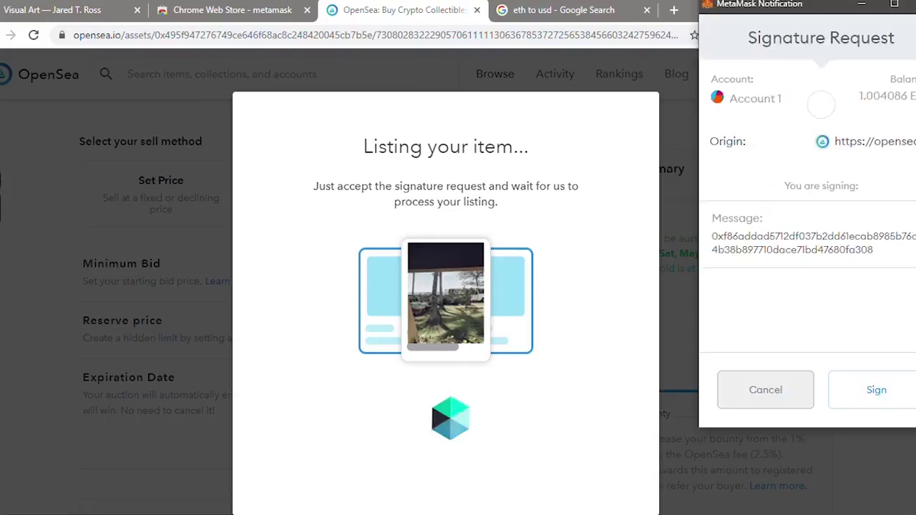
{"action": "left_click", "coordinate": [875, 390]}
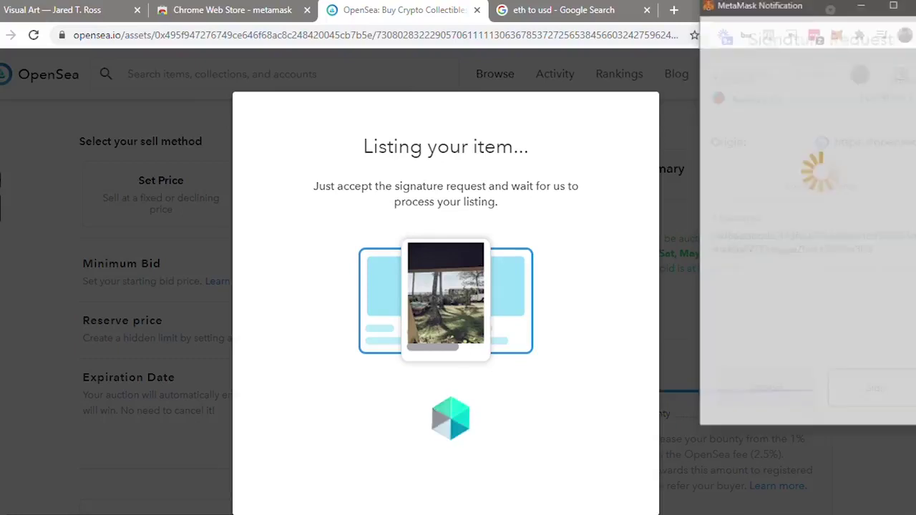